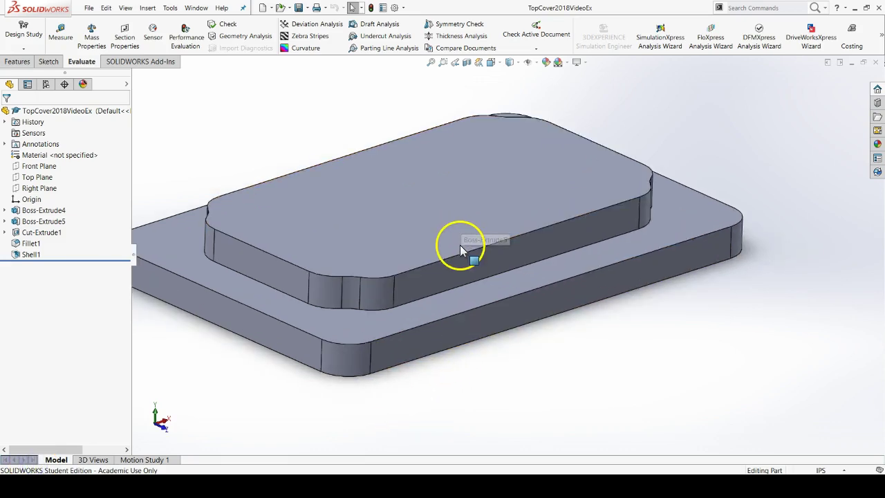
Orbit and zoom the cover to view its shelled underside, using the Ctrl+6 bottom view
{"action": "scroll", "coordinate": [458, 253], "scroll_direction": "up", "scroll_amount": 3}
{"action": "middle_click_drag", "start_coordinate": [474, 355], "coordinate": [573, 159]}
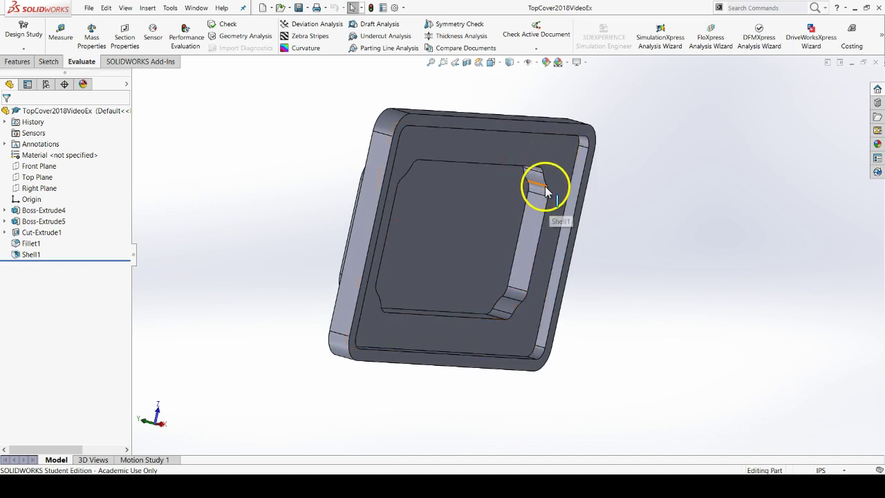
{"action": "key", "text": "ctrl+6"}
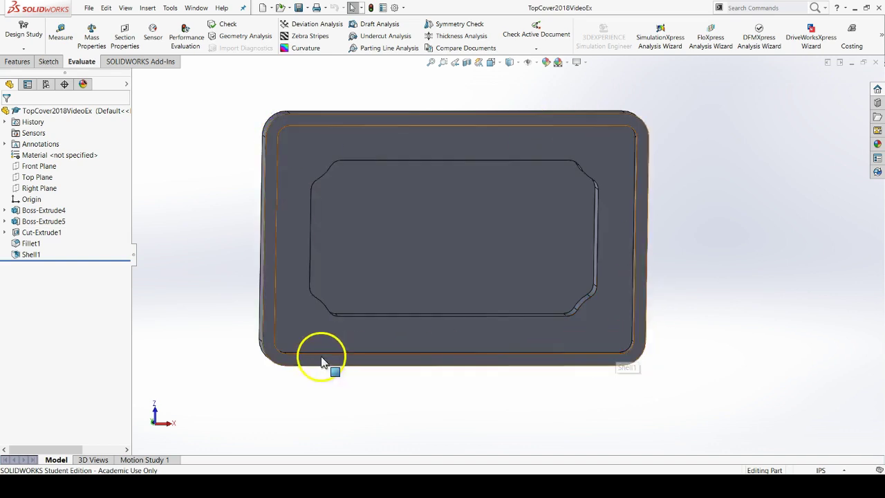
{"action": "scroll", "coordinate": [304, 207], "scroll_direction": "down", "scroll_amount": 3}
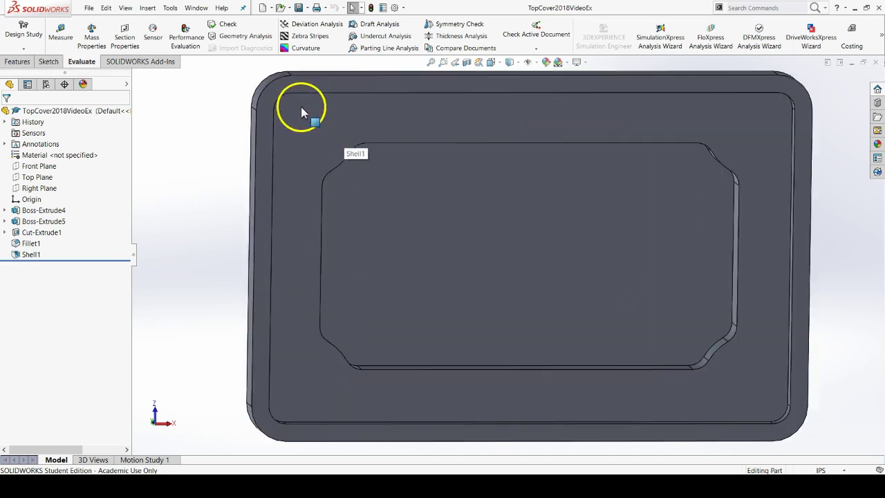
{"action": "middle_click_drag", "start_coordinate": [302, 108], "coordinate": [353, 180]}
{"action": "middle_click_drag", "start_coordinate": [448, 218], "coordinate": [493, 148]}
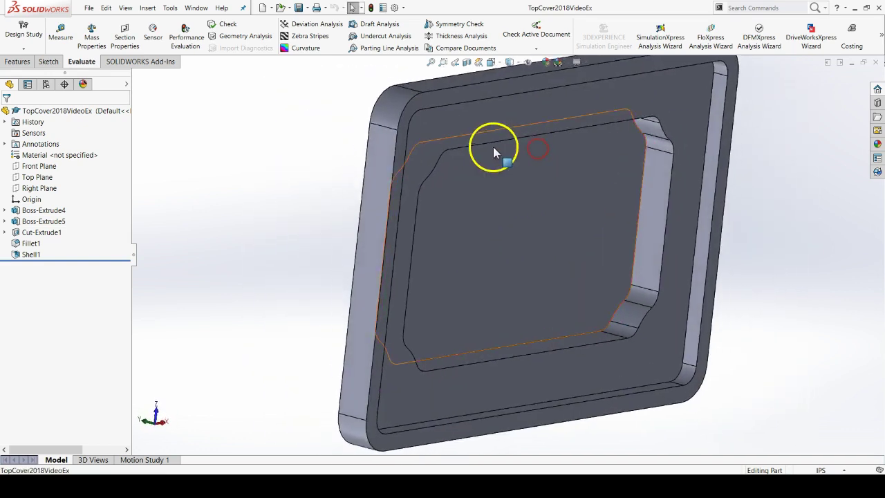
{"action": "scroll", "coordinate": [484, 153], "scroll_direction": "down", "scroll_amount": 3}
Start a new sketch on the underside's flat rim face
{"action": "left_click", "coordinate": [449, 172]}
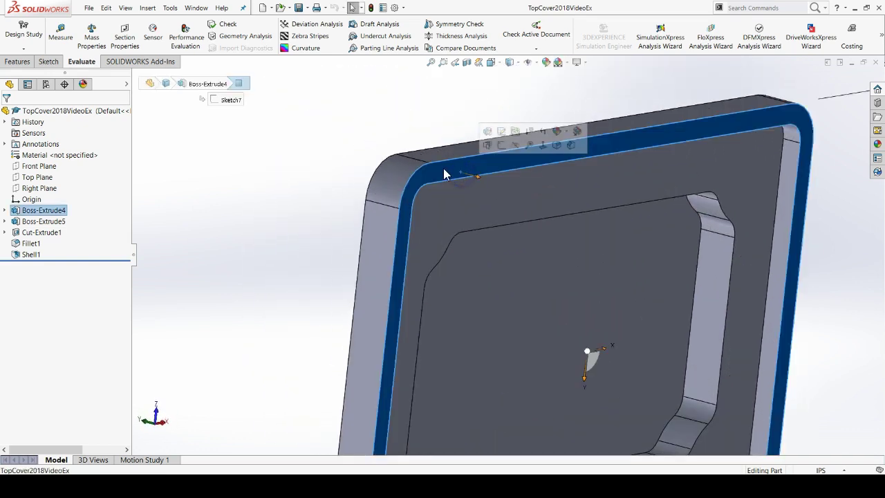
{"action": "left_click", "coordinate": [499, 151]}
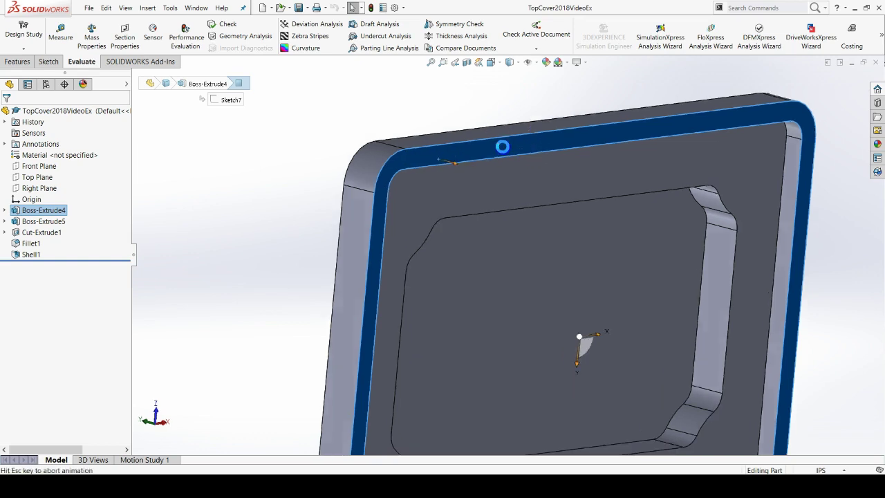
{"action": "scroll", "coordinate": [393, 138], "scroll_direction": "down", "scroll_amount": 3}
{"action": "scroll", "coordinate": [429, 178], "scroll_direction": "up", "scroll_amount": 3}
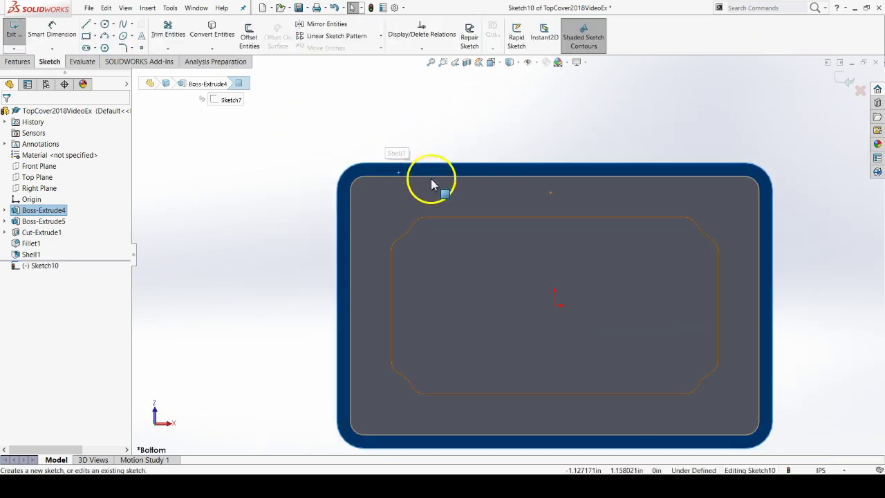
Draw four circles, one near each corner of the rim face
{"action": "left_click", "coordinate": [107, 27]}
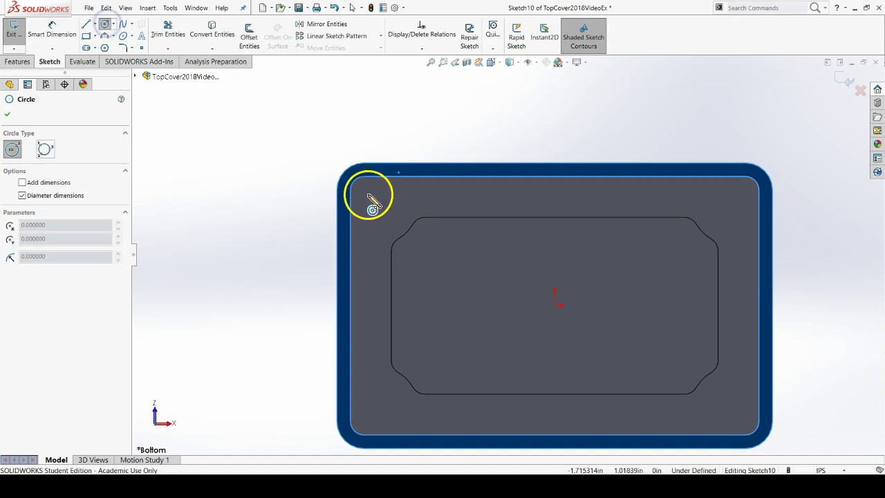
{"action": "left_click", "coordinate": [362, 190]}
{"action": "left_click", "coordinate": [382, 206]}
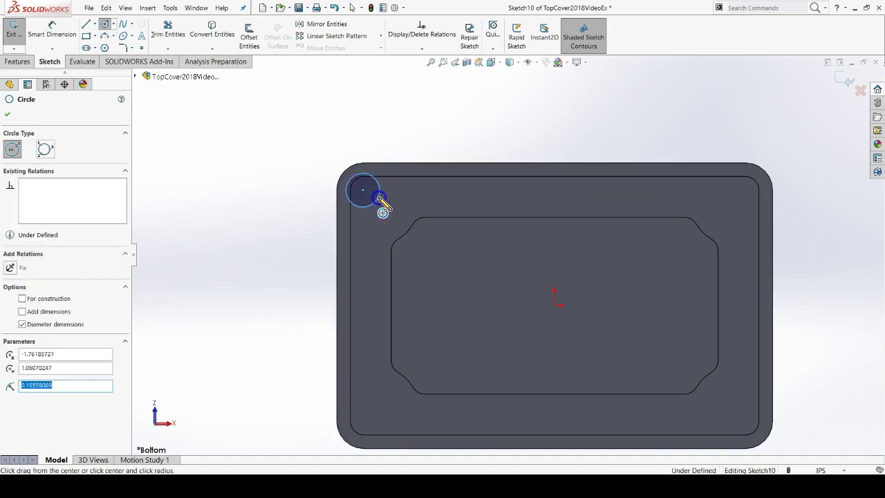
{"action": "left_click", "coordinate": [740, 190]}
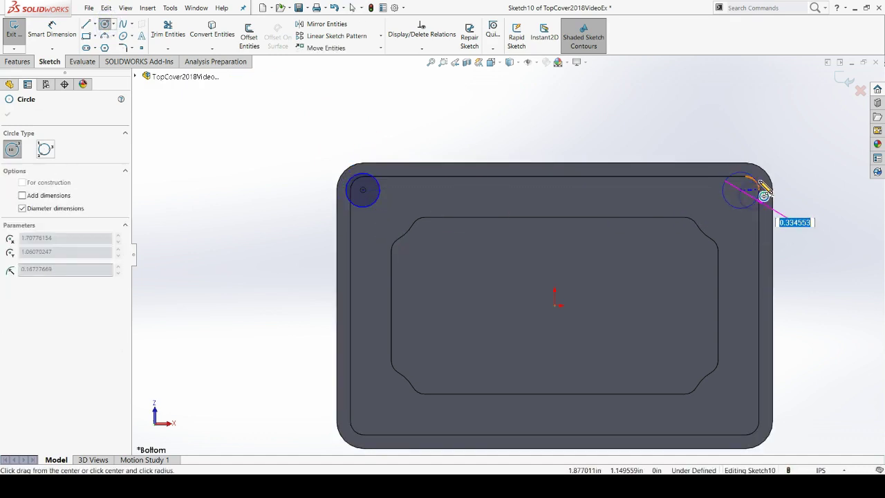
{"action": "left_click", "coordinate": [761, 196]}
{"action": "left_click", "coordinate": [745, 423]}
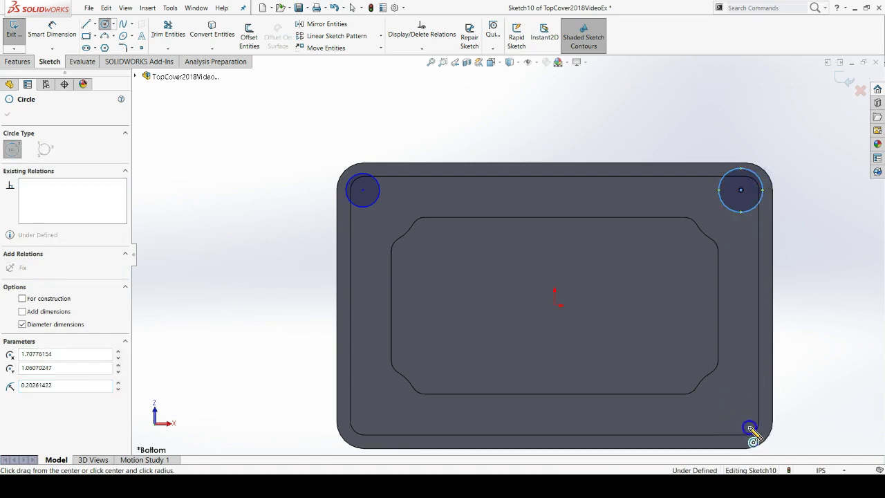
{"action": "left_click", "coordinate": [758, 439]}
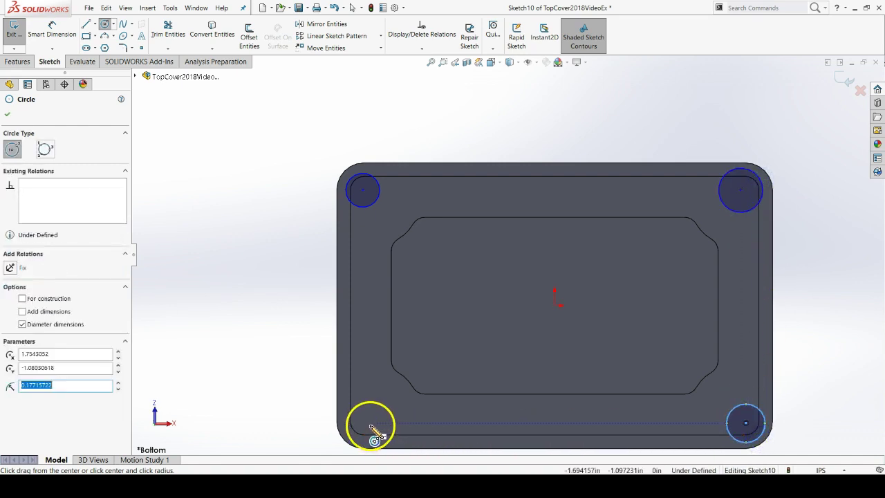
{"action": "left_click", "coordinate": [367, 421]}
{"action": "left_click", "coordinate": [355, 444]}
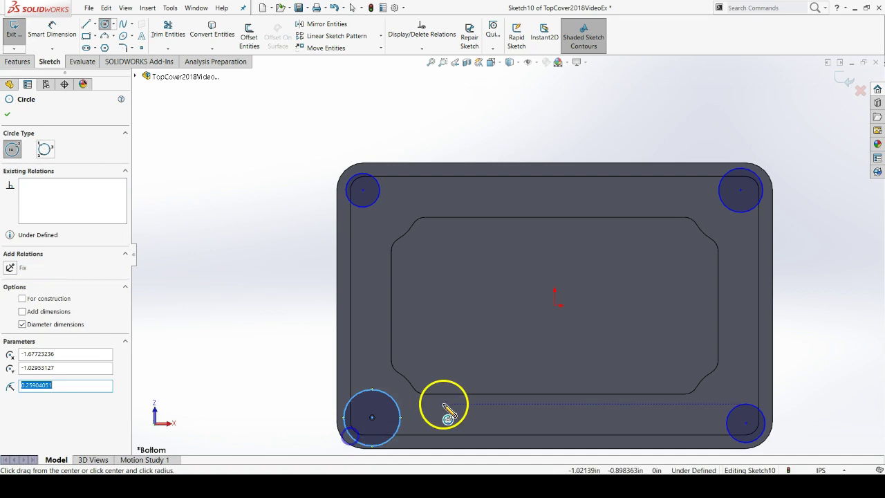
{"action": "left_click", "coordinate": [7, 117]}
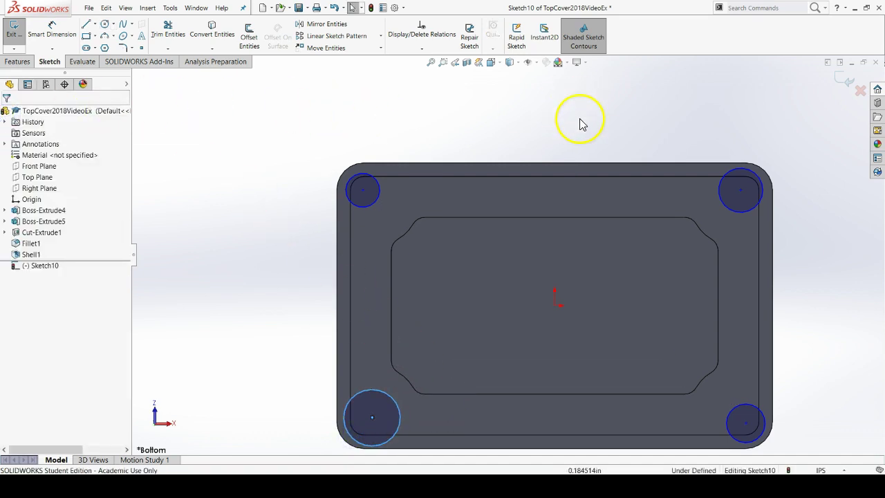
Box-select the four corner circles and add an Equal relation between them
{"action": "scroll", "coordinate": [775, 218], "scroll_direction": "up", "scroll_amount": 3}
{"action": "scroll", "coordinate": [775, 219], "scroll_direction": "down", "scroll_amount": 2}
{"action": "scroll", "coordinate": [544, 291], "scroll_direction": "up", "scroll_amount": 2}
{"action": "scroll", "coordinate": [564, 277], "scroll_direction": "down", "scroll_amount": 1}
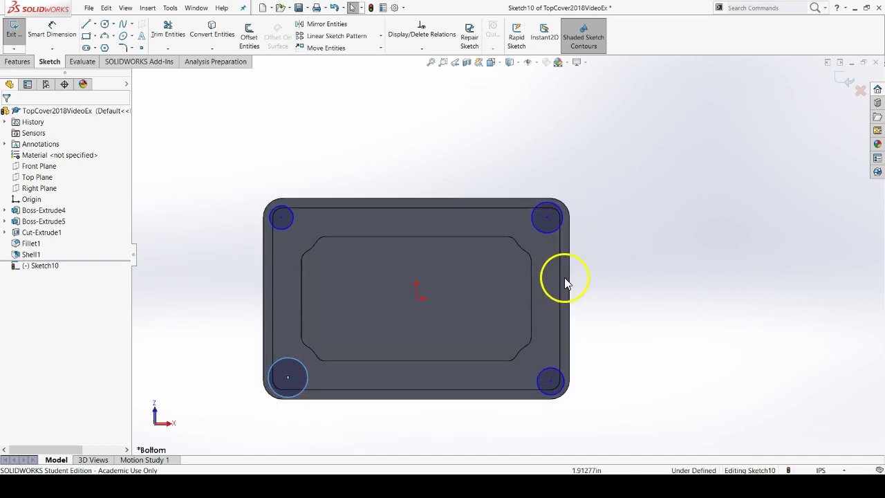
{"action": "left_click_drag", "start_coordinate": [653, 141], "coordinate": [216, 418]}
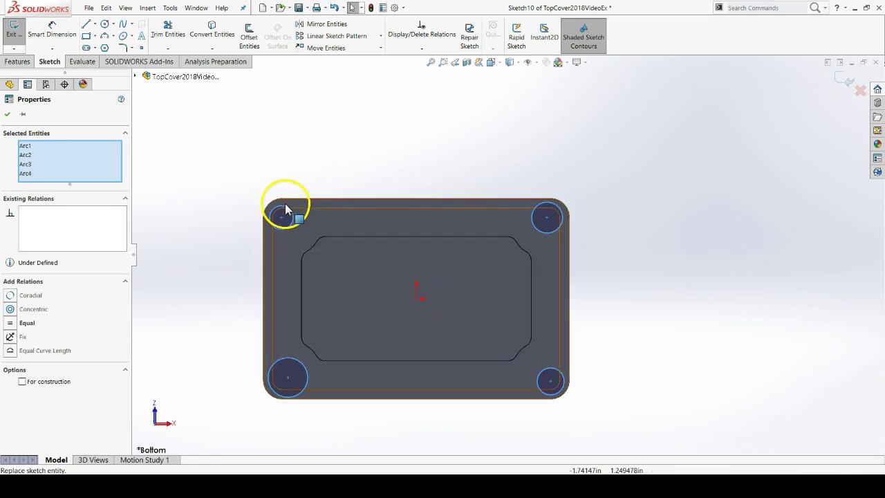
{"action": "left_click", "coordinate": [12, 323]}
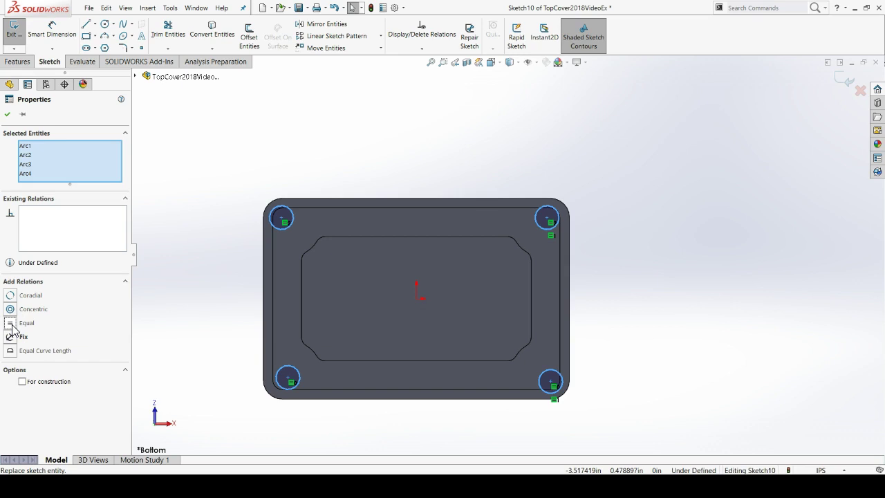
{"action": "left_click", "coordinate": [219, 292]}
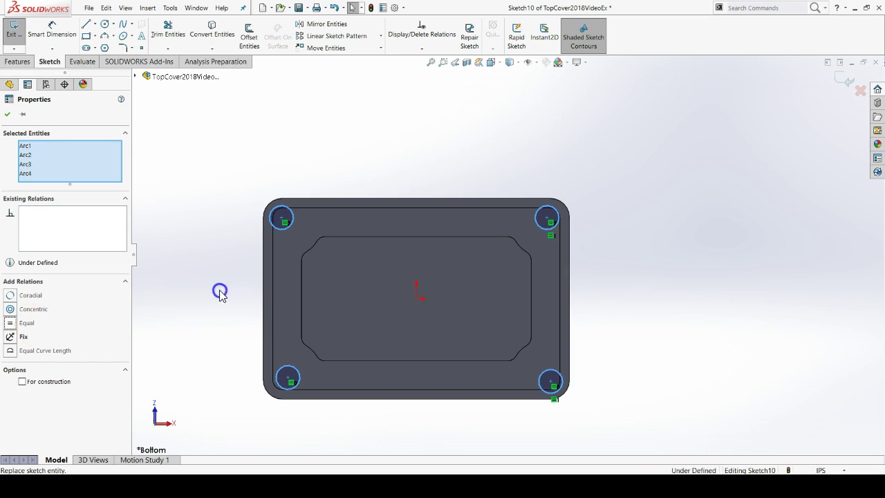
Add Equal and Coradial relations between the top-right circle and the cover's rounded corner edge
{"action": "scroll", "coordinate": [546, 218], "scroll_direction": "down", "scroll_amount": 5}
{"action": "scroll", "coordinate": [538, 234], "scroll_direction": "down", "scroll_amount": 1}
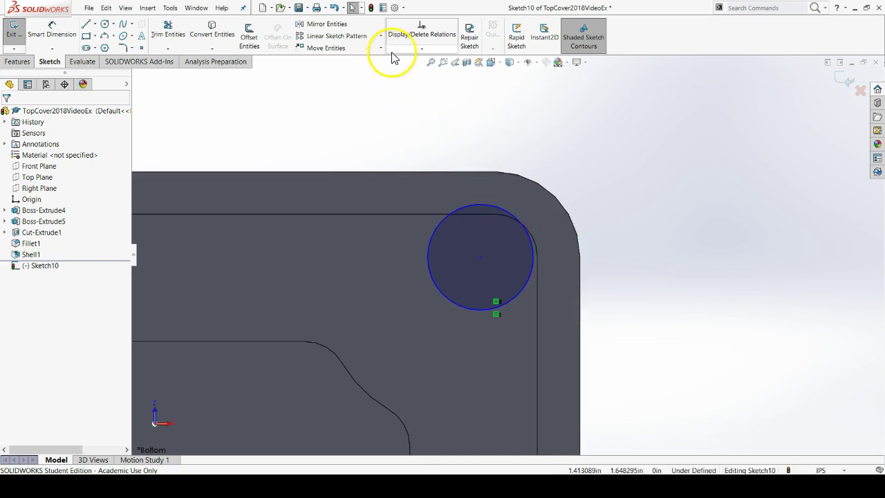
{"action": "left_click", "coordinate": [413, 49]}
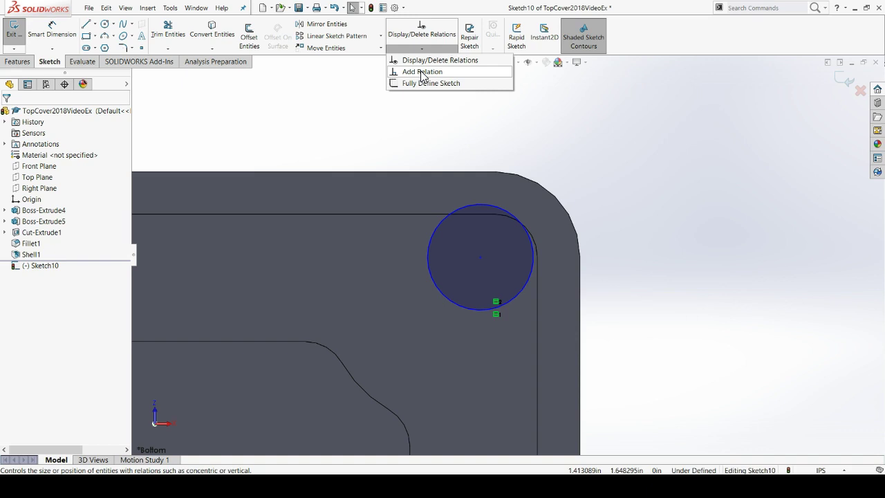
{"action": "left_click", "coordinate": [423, 72]}
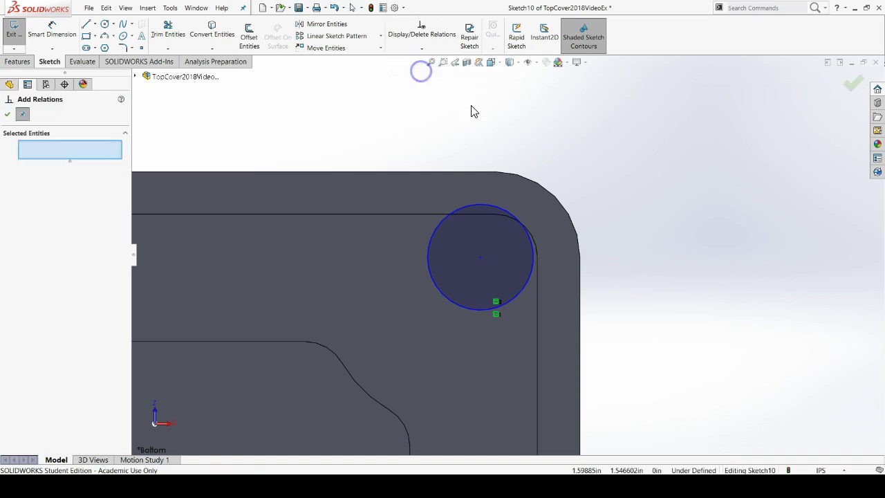
{"action": "left_click", "coordinate": [532, 250]}
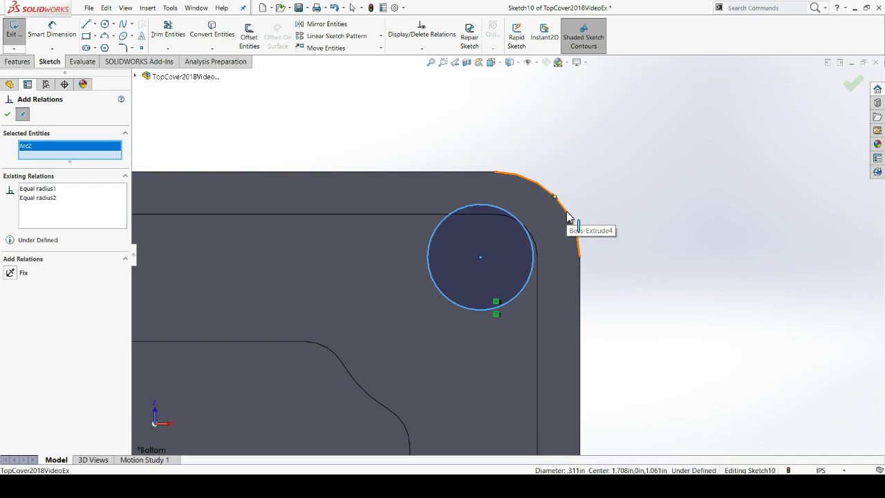
{"action": "left_click", "coordinate": [566, 215]}
{"action": "middle_click_drag", "start_coordinate": [519, 184], "coordinate": [540, 220]}
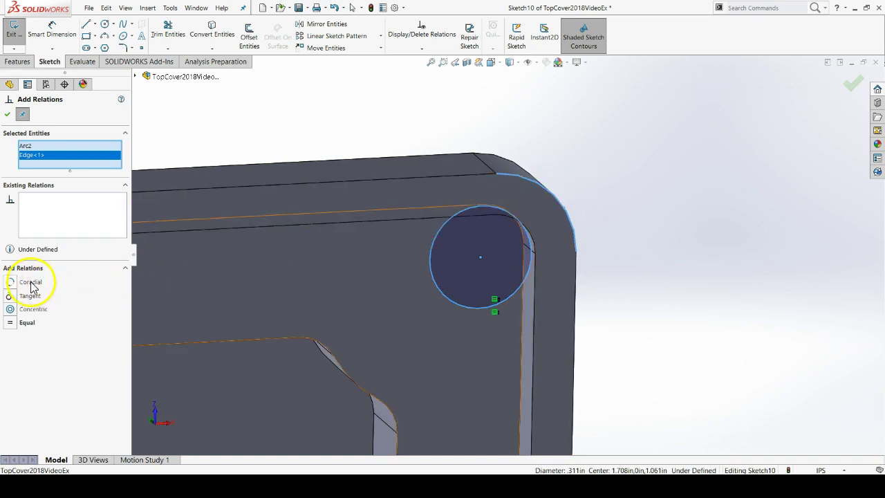
{"action": "left_click", "coordinate": [11, 323]}
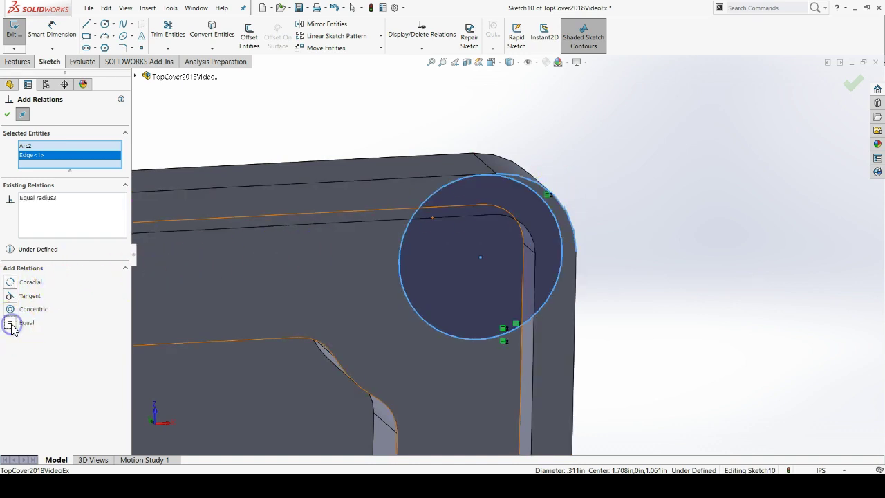
{"action": "left_click", "coordinate": [11, 282]}
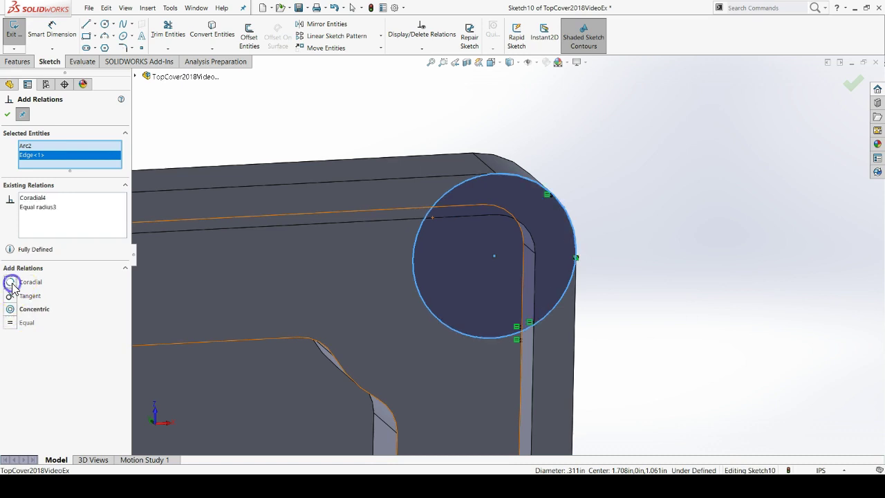
{"action": "left_click", "coordinate": [7, 115]}
{"action": "left_click", "coordinate": [641, 267]}
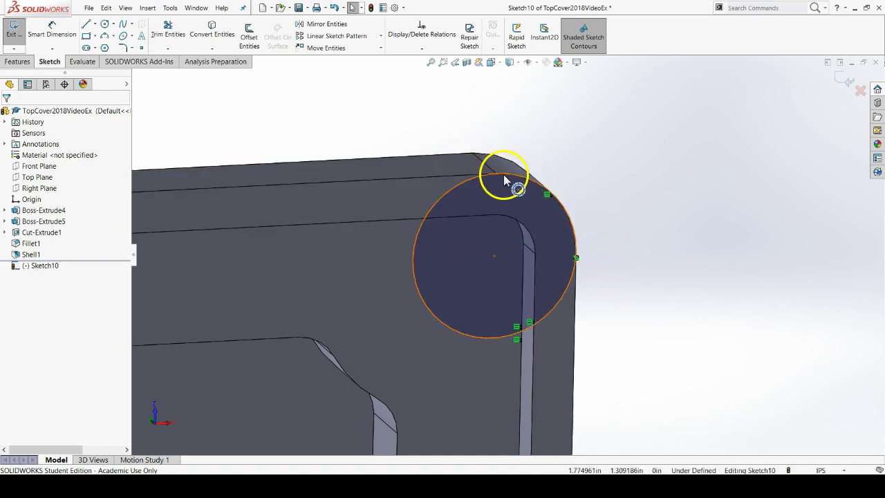
Make the top-left circle coradial with the cover's top-left rounded corner edge
{"action": "scroll", "coordinate": [628, 292], "scroll_direction": "up", "scroll_amount": 8}
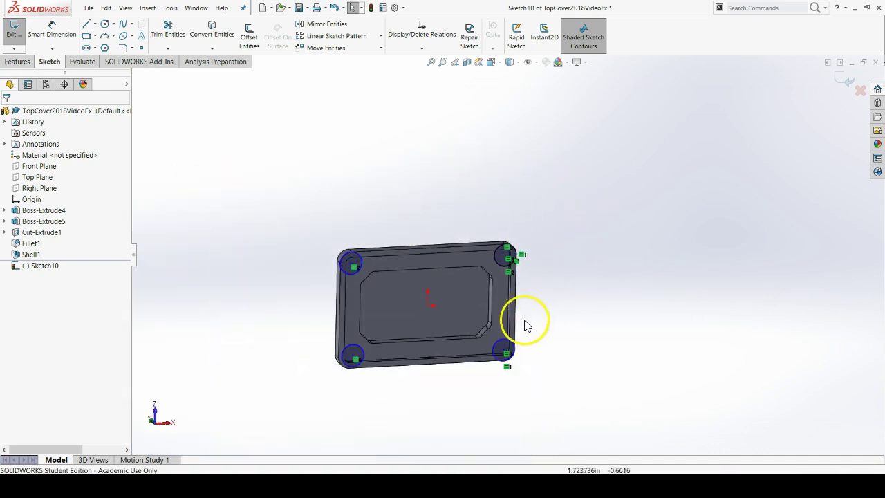
{"action": "scroll", "coordinate": [406, 257], "scroll_direction": "down", "scroll_amount": 3}
{"action": "scroll", "coordinate": [405, 257], "scroll_direction": "down", "scroll_amount": 6}
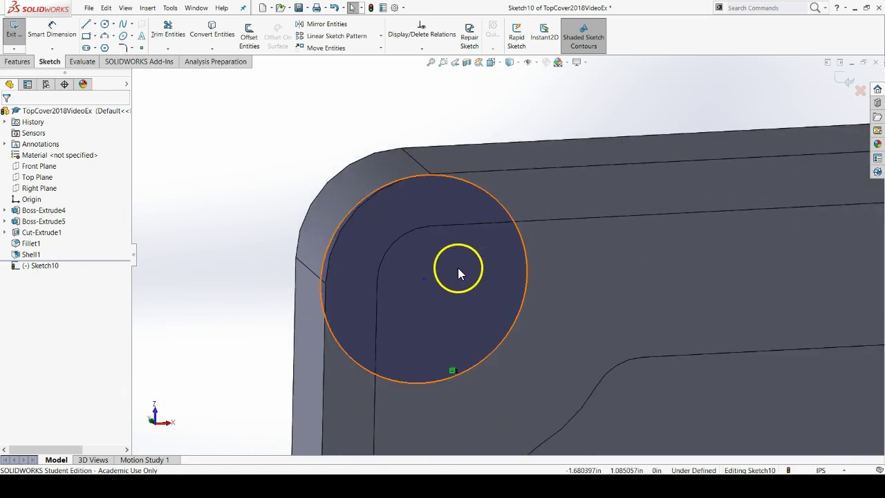
{"action": "left_click", "coordinate": [423, 48]}
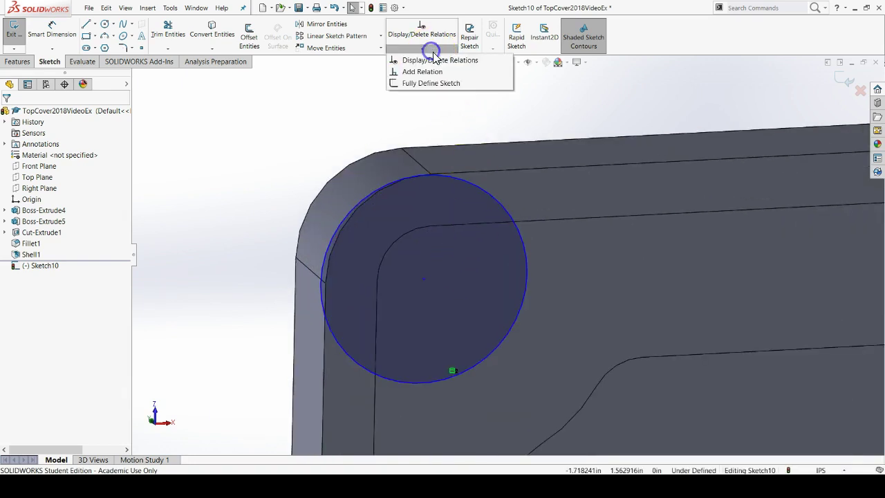
{"action": "left_click", "coordinate": [438, 71]}
{"action": "left_click", "coordinate": [344, 221]}
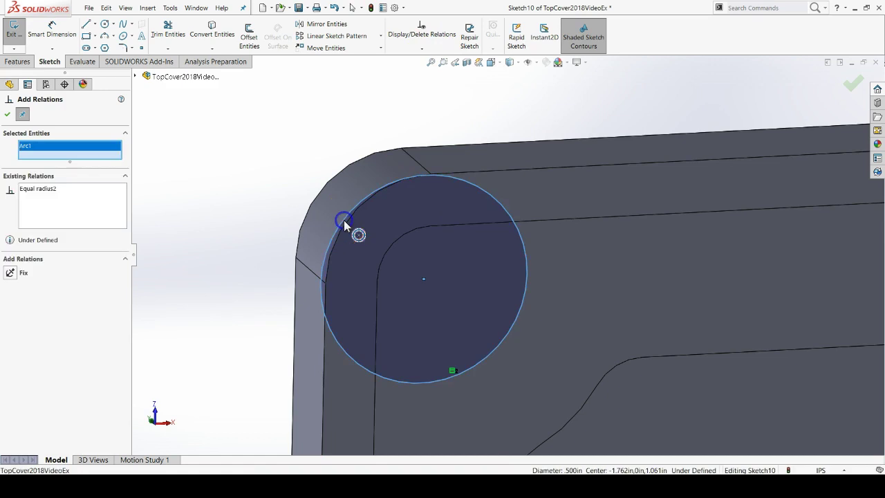
{"action": "left_click", "coordinate": [347, 222]}
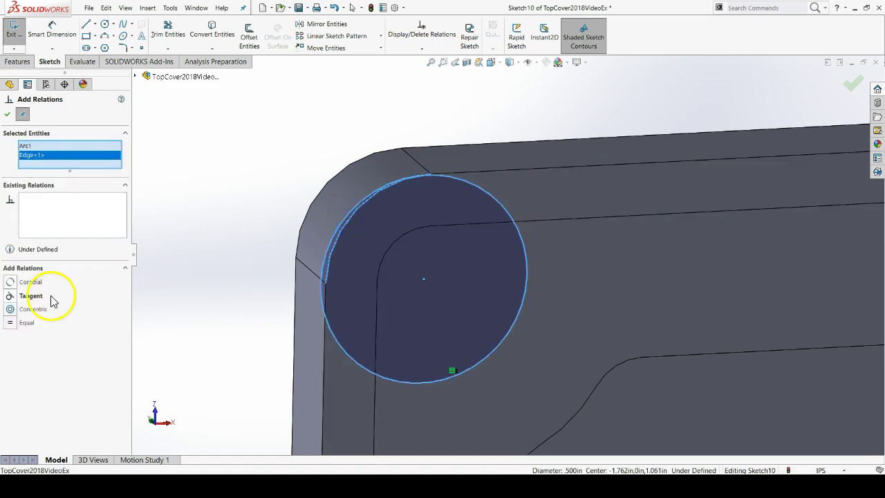
{"action": "left_click", "coordinate": [10, 282]}
Make the bottom-left circle coradial with the bottom-left rounded corner edge
{"action": "key", "text": "f"}
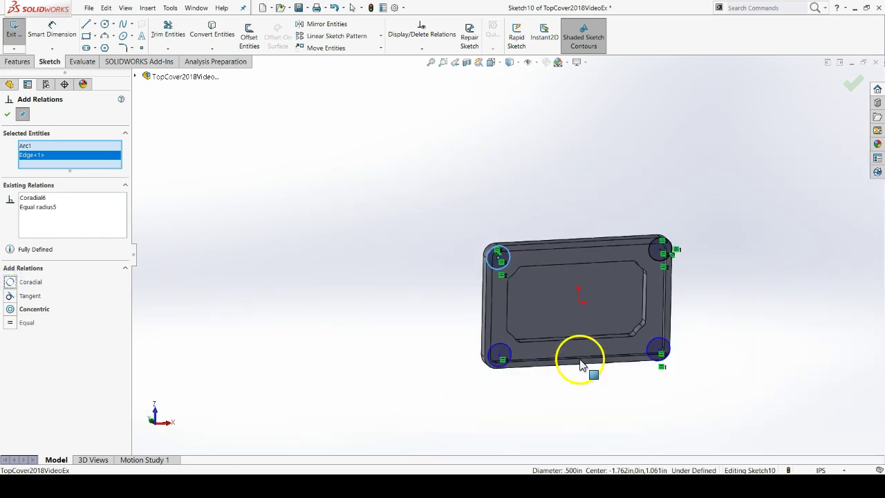
{"action": "scroll", "coordinate": [445, 246], "scroll_direction": "down", "scroll_amount": 5}
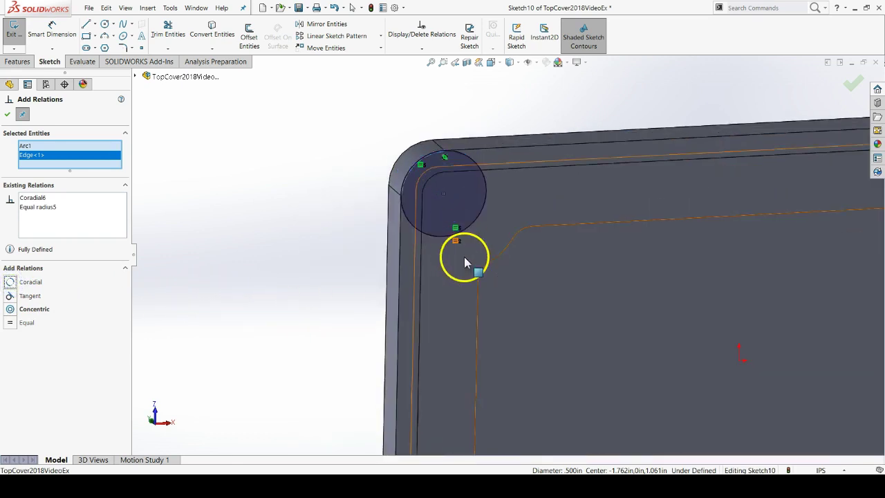
{"action": "scroll", "coordinate": [464, 256], "scroll_direction": "up", "scroll_amount": 5}
{"action": "scroll", "coordinate": [509, 362], "scroll_direction": "down", "scroll_amount": 10}
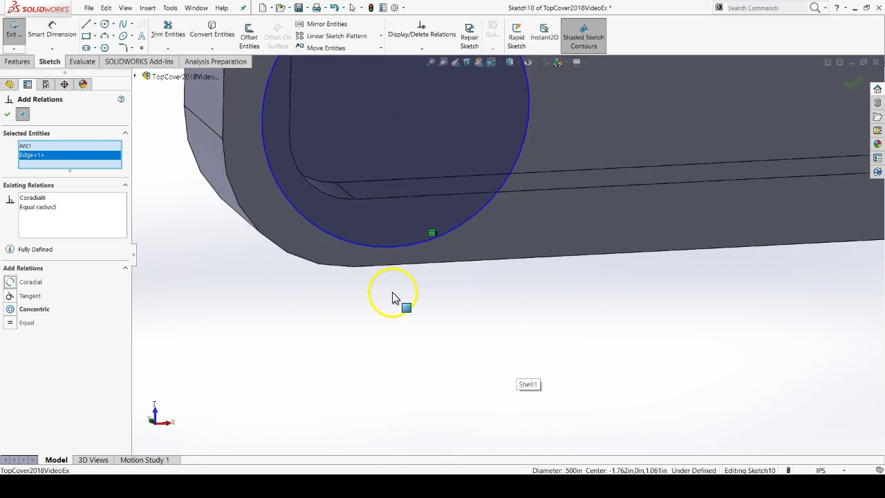
{"action": "left_click", "coordinate": [333, 238]}
{"action": "left_click", "coordinate": [311, 266]}
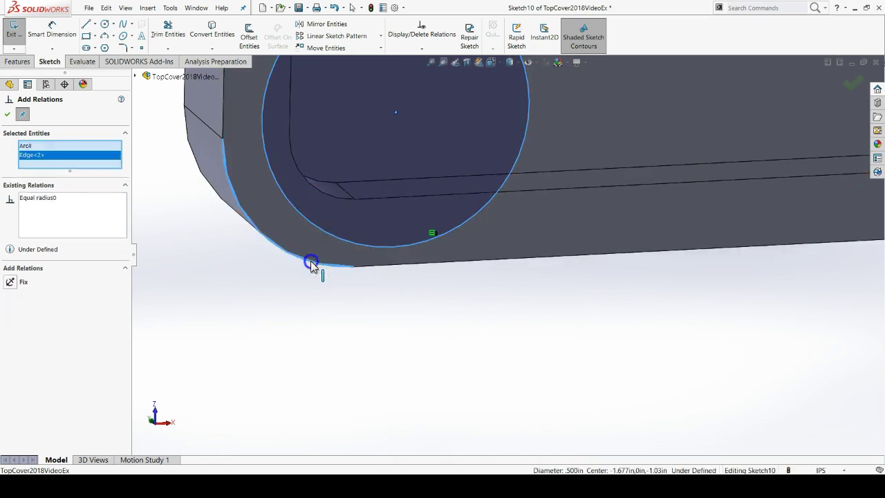
{"action": "left_click", "coordinate": [10, 282]}
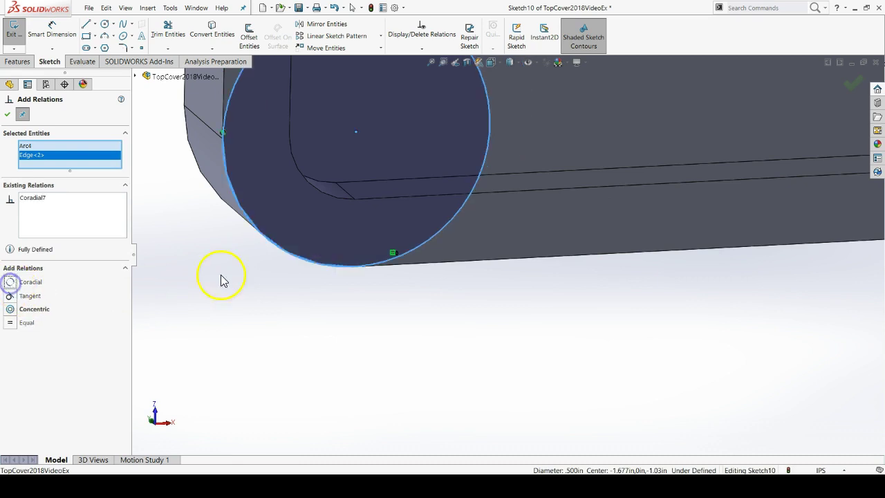
Make the bottom-right circle coradial with its corner edge and accept the relations
{"action": "scroll", "coordinate": [494, 267], "scroll_direction": "up", "scroll_amount": 5}
{"action": "scroll", "coordinate": [688, 239], "scroll_direction": "down", "scroll_amount": 5}
{"action": "scroll", "coordinate": [685, 248], "scroll_direction": "down", "scroll_amount": 5}
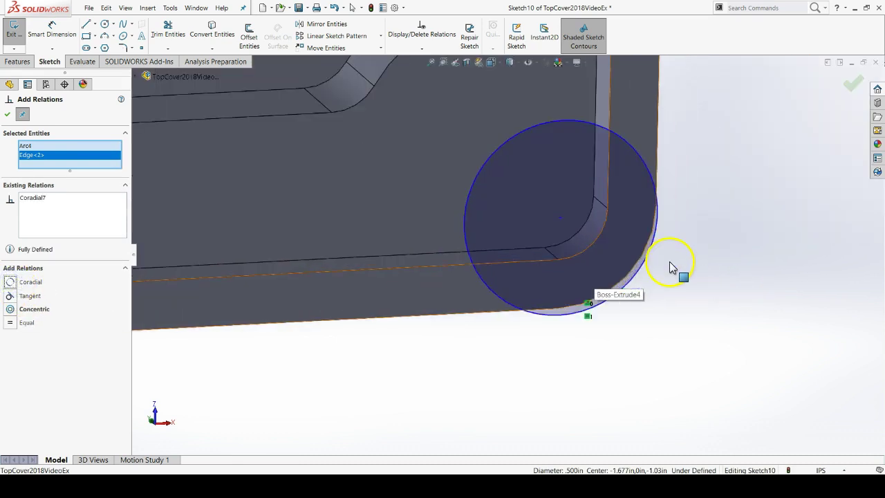
{"action": "left_click", "coordinate": [591, 276]}
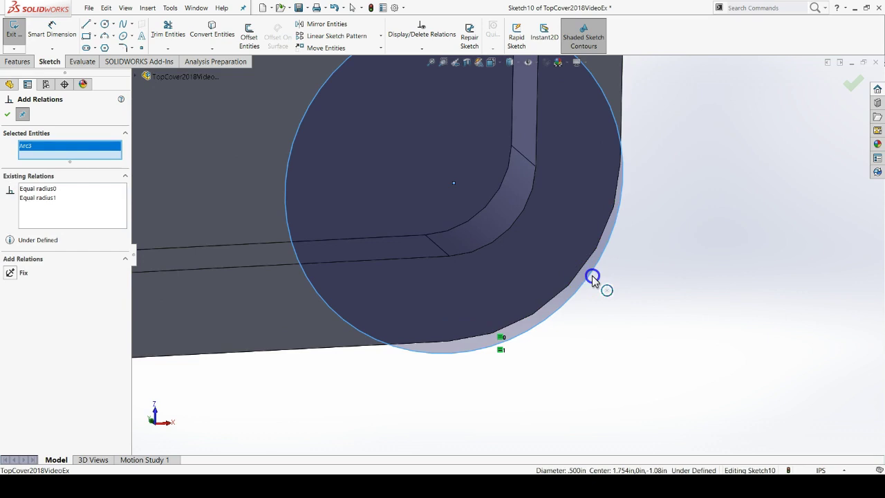
{"action": "left_click", "coordinate": [582, 276]}
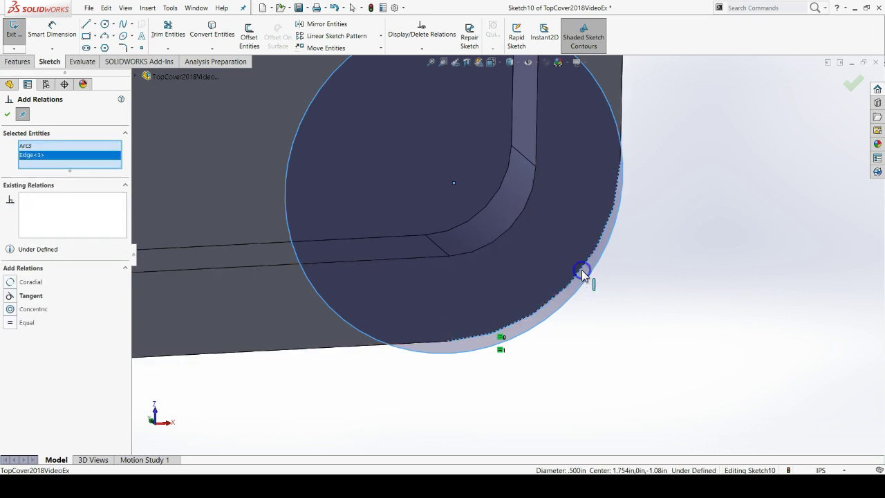
{"action": "left_click", "coordinate": [12, 282]}
{"action": "left_click", "coordinate": [10, 116]}
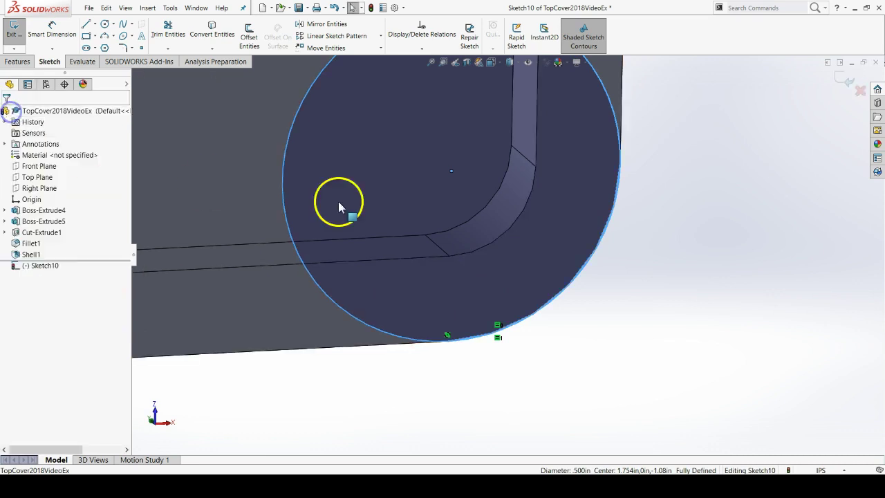
Boss-extrude the four corner circles Up To Surface, ending at the cover's top face
{"action": "scroll", "coordinate": [764, 256], "scroll_direction": "up", "scroll_amount": 5}
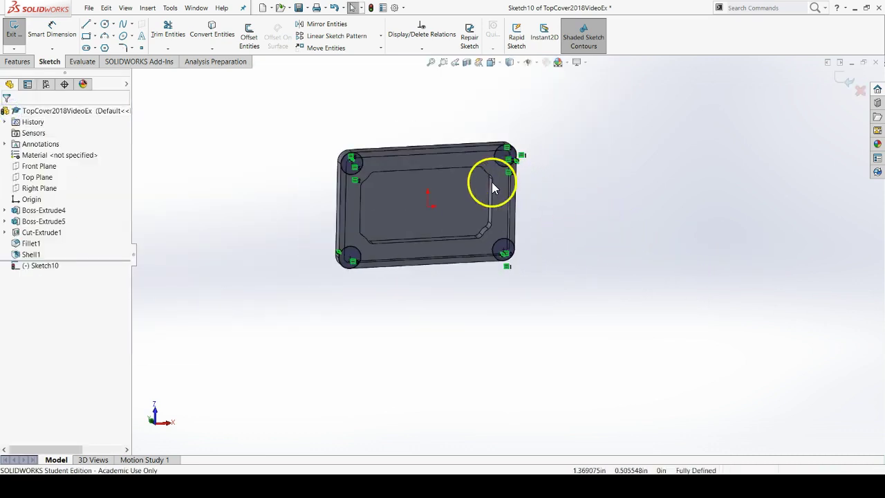
{"action": "scroll", "coordinate": [395, 202], "scroll_direction": "down", "scroll_amount": 2}
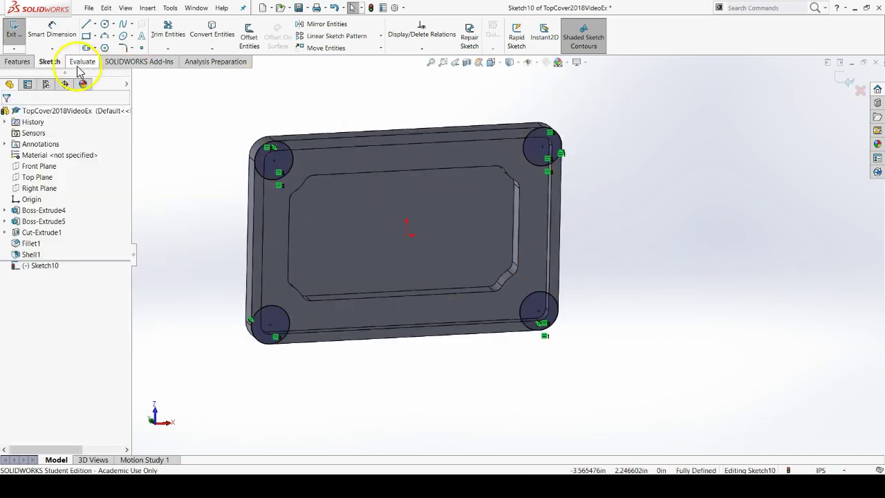
{"action": "left_click", "coordinate": [18, 62]}
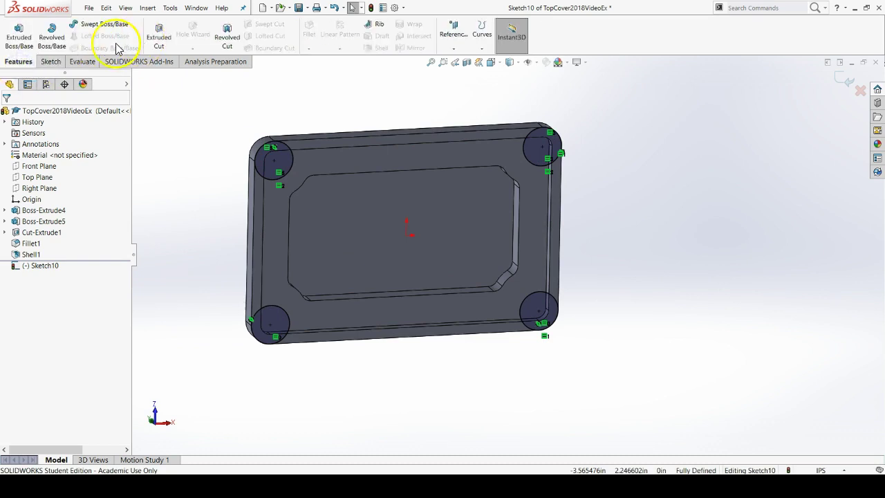
{"action": "left_click", "coordinate": [19, 38]}
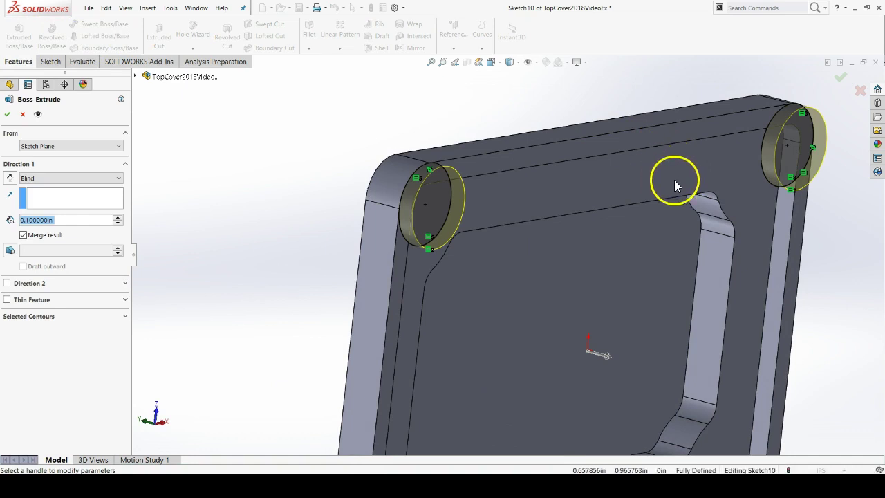
{"action": "left_click", "coordinate": [659, 179]}
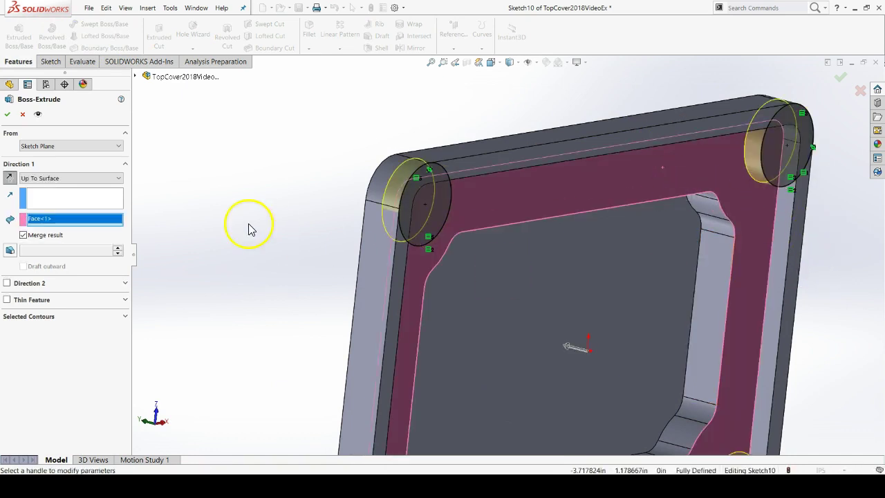
{"action": "left_click", "coordinate": [7, 115]}
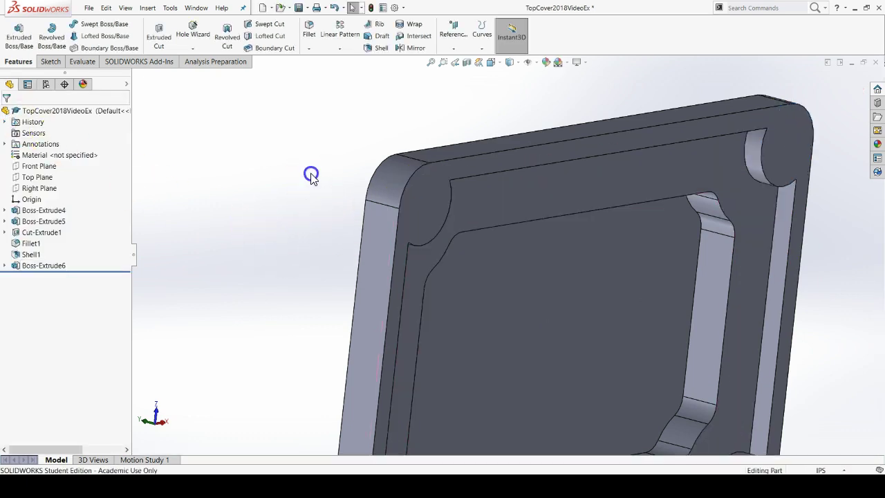
Orbit the part to inspect the new corner posts and the raised top
{"action": "scroll", "coordinate": [311, 176], "scroll_direction": "down", "scroll_amount": 3}
{"action": "middle_click_drag", "start_coordinate": [721, 272], "coordinate": [591, 207]}
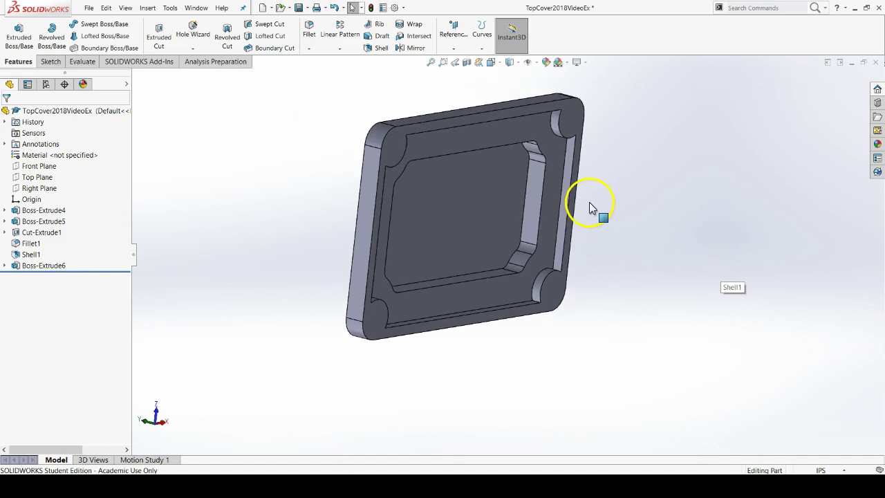
{"action": "scroll", "coordinate": [625, 185], "scroll_direction": "down", "scroll_amount": 1}
{"action": "scroll", "coordinate": [582, 174], "scroll_direction": "up", "scroll_amount": 4}
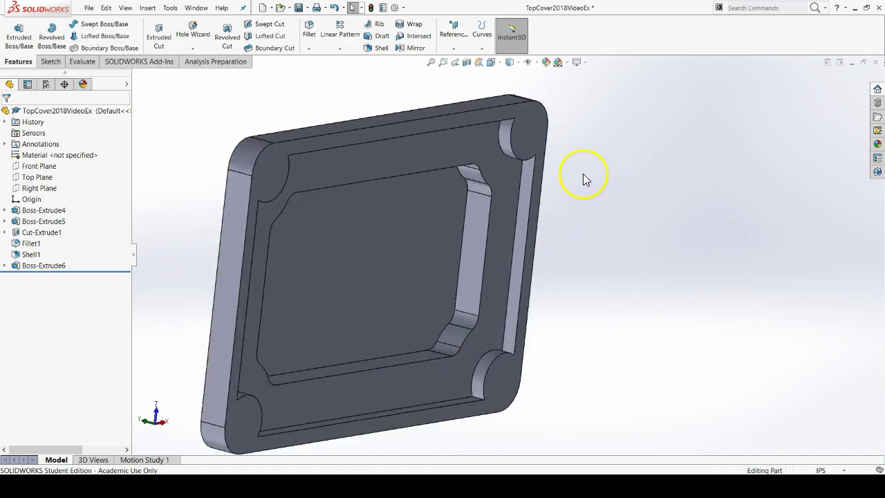
{"action": "middle_click_drag", "start_coordinate": [503, 203], "coordinate": [465, 201]}
Create a 0.031in fillet on the raised top face and the lower base face
{"action": "left_click", "coordinate": [310, 31]}
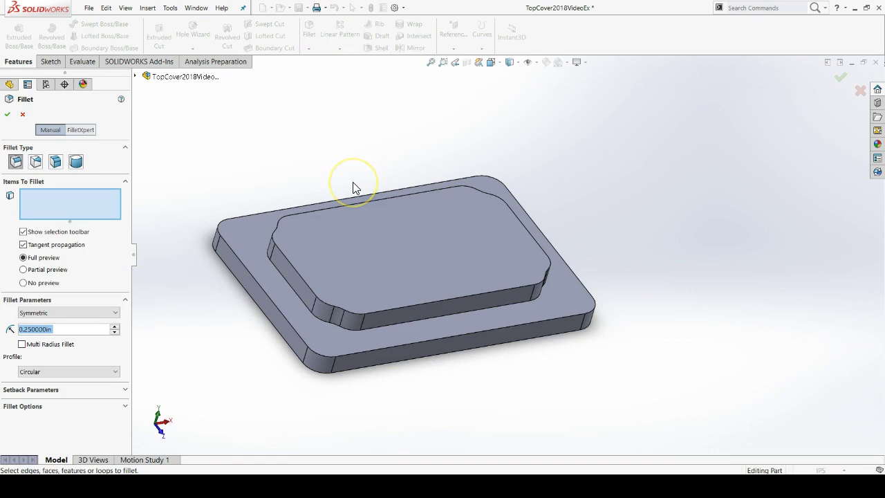
{"action": "left_click", "coordinate": [375, 250]}
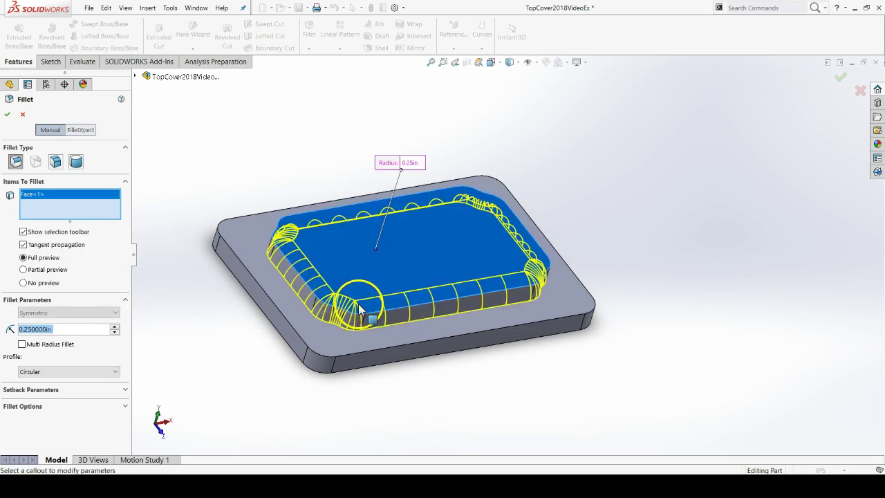
{"action": "left_click", "coordinate": [335, 337]}
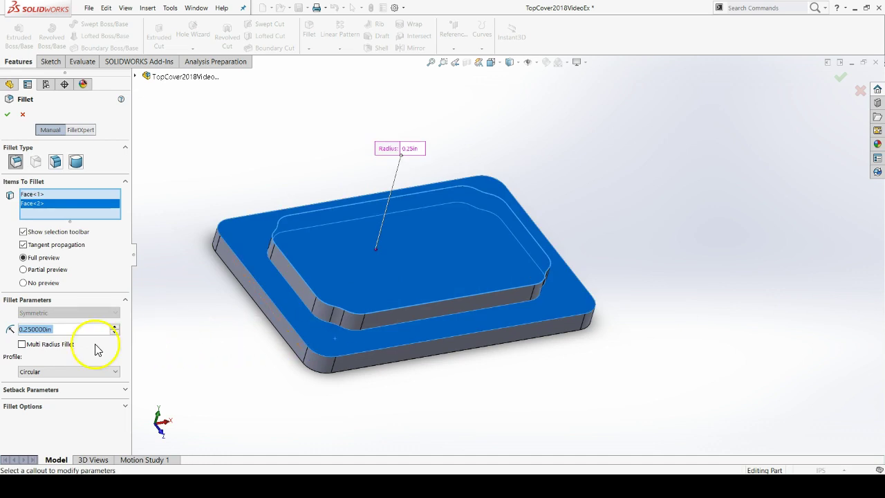
{"action": "type", "text": ".0"}
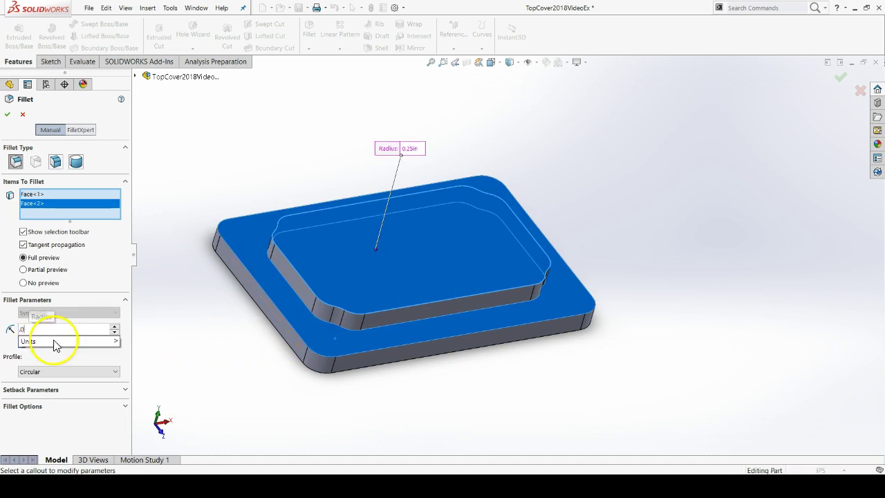
{"action": "type", "text": "31"}
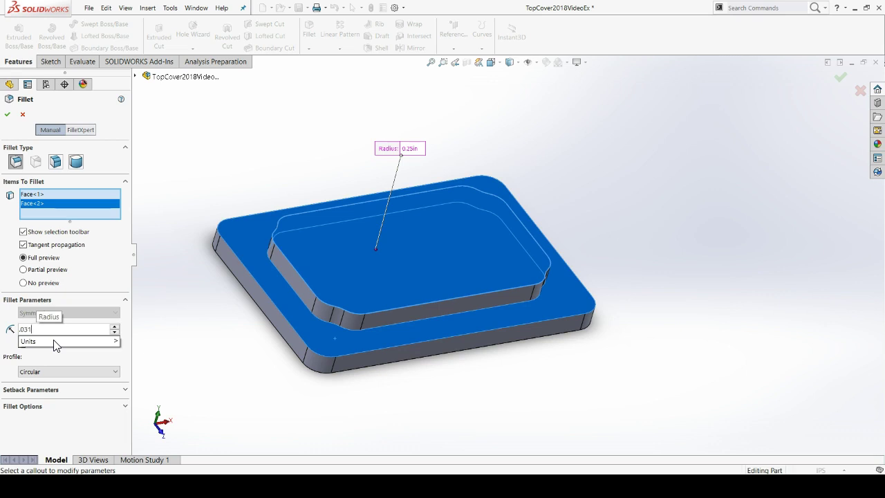
{"action": "key", "text": "Return"}
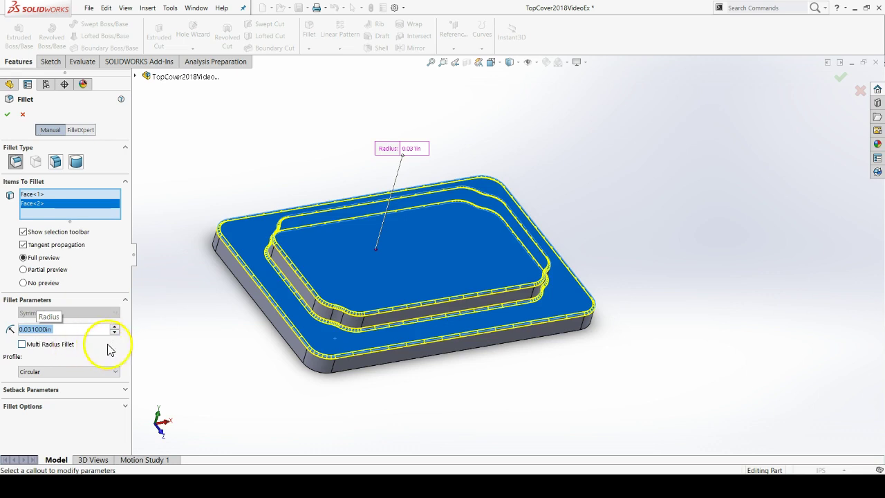
{"action": "middle_click_drag", "start_coordinate": [365, 221], "coordinate": [419, 327]}
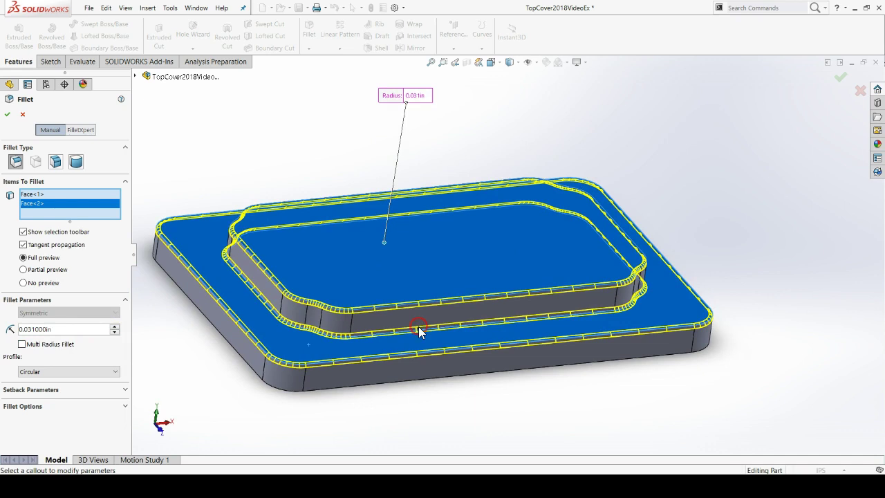
{"action": "left_click", "coordinate": [340, 275]}
{"action": "left_click", "coordinate": [276, 331]}
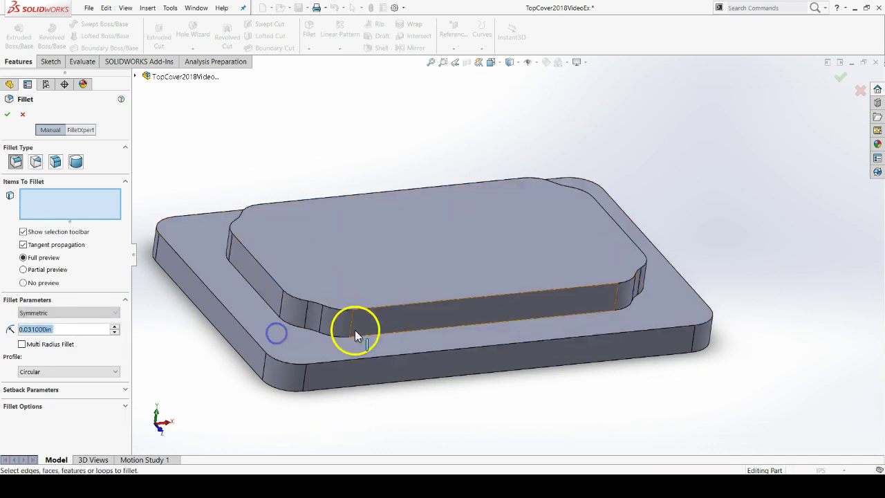
{"action": "left_click", "coordinate": [409, 252]}
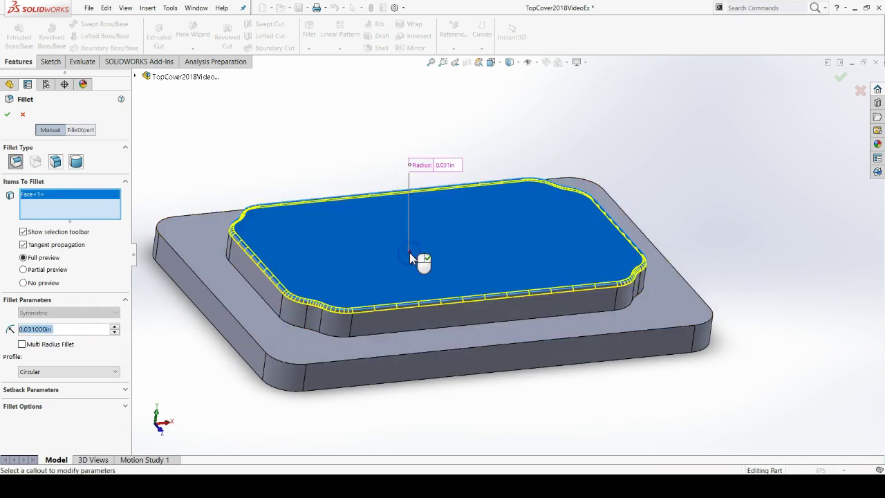
{"action": "left_click", "coordinate": [284, 345]}
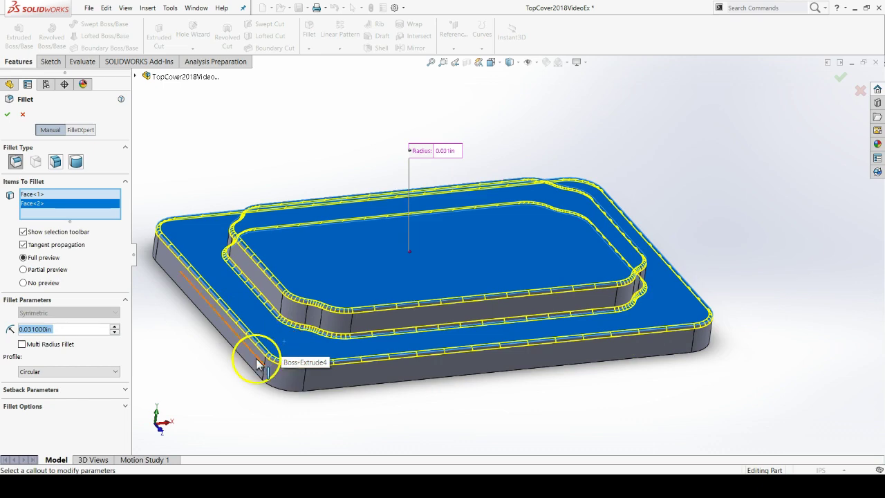
{"action": "middle_click_drag", "start_coordinate": [259, 364], "coordinate": [467, 278]}
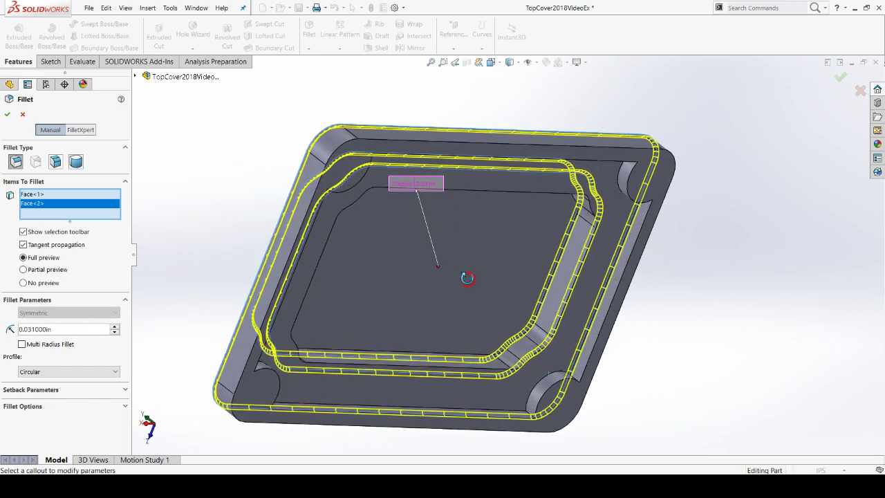
{"action": "scroll", "coordinate": [593, 316], "scroll_direction": "down", "scroll_amount": 2}
{"action": "scroll", "coordinate": [735, 326], "scroll_direction": "up", "scroll_amount": 3}
{"action": "scroll", "coordinate": [725, 326], "scroll_direction": "down", "scroll_amount": 2}
{"action": "scroll", "coordinate": [700, 330], "scroll_direction": "up", "scroll_amount": 2}
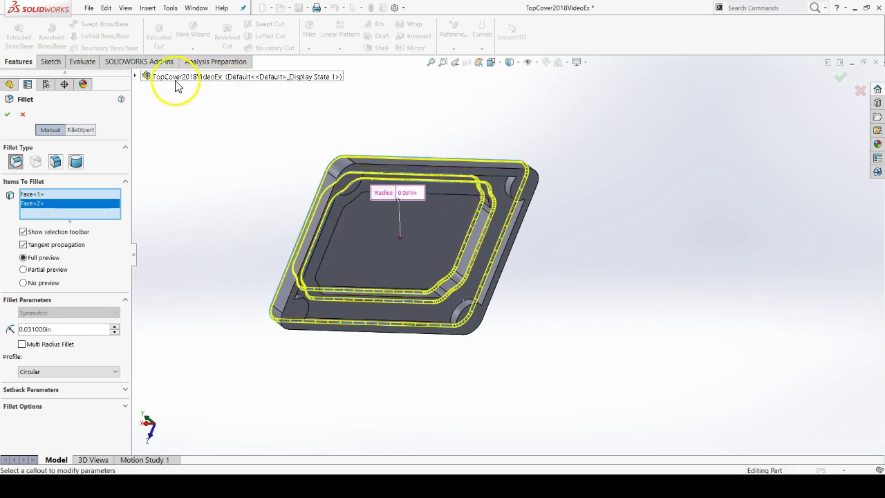
Add Shell1 from the flyout FeatureManager tree to the 0.031in fillet's items
{"action": "left_click", "coordinate": [136, 76]}
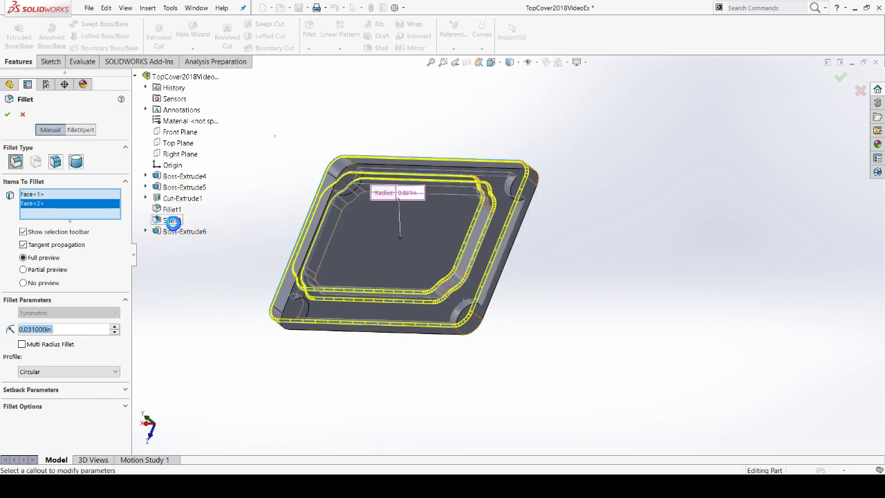
{"action": "left_click", "coordinate": [172, 220]}
{"action": "scroll", "coordinate": [500, 237], "scroll_direction": "down", "scroll_amount": 8}
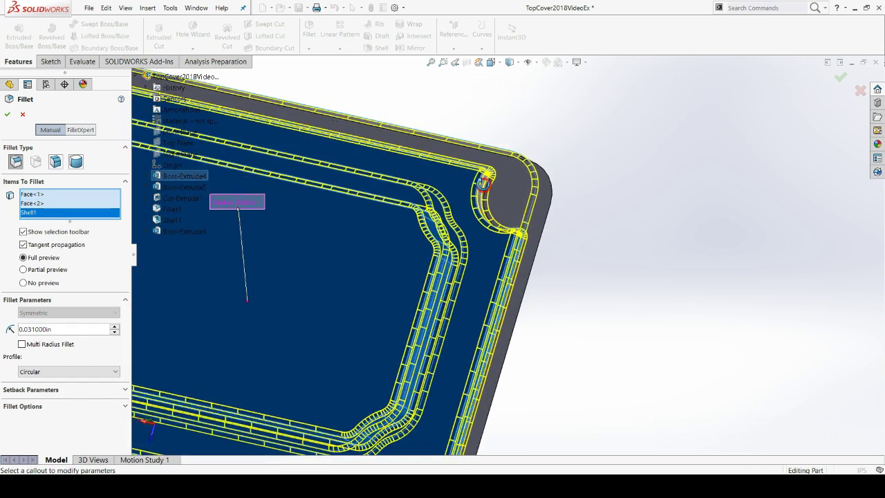
{"action": "middle_click_drag", "start_coordinate": [508, 157], "coordinate": [400, 302]}
Orbit around the tray's left and right corners to check the shell-edge fillet preview
{"action": "scroll", "coordinate": [401, 302], "scroll_direction": "down", "scroll_amount": 5}
{"action": "scroll", "coordinate": [366, 293], "scroll_direction": "up", "scroll_amount": 6}
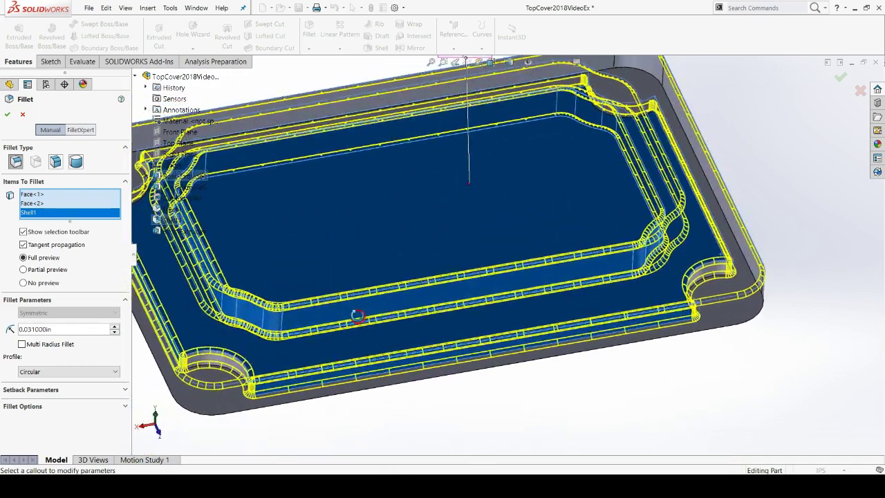
{"action": "scroll", "coordinate": [332, 238], "scroll_direction": "down", "scroll_amount": 3}
{"action": "middle_click_drag", "start_coordinate": [331, 238], "coordinate": [353, 171]}
{"action": "scroll", "coordinate": [512, 242], "scroll_direction": "up", "scroll_amount": 3}
{"action": "middle_click_drag", "start_coordinate": [512, 241], "coordinate": [646, 231]}
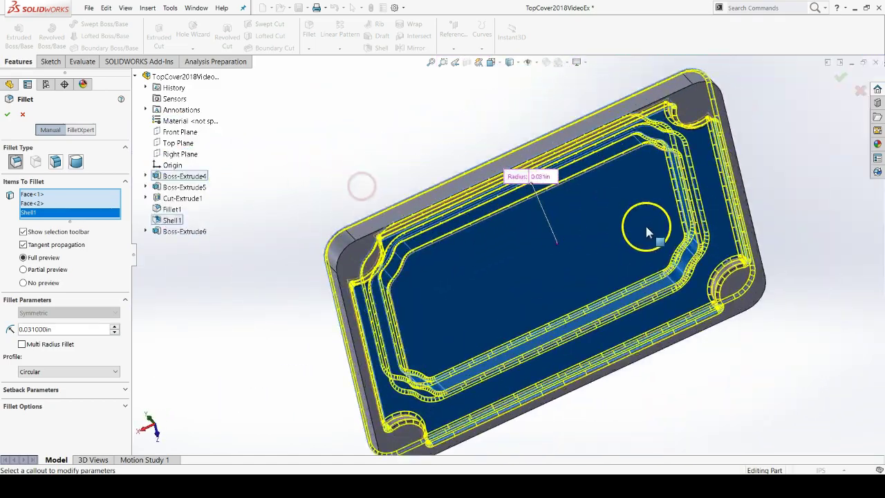
{"action": "scroll", "coordinate": [652, 237], "scroll_direction": "down", "scroll_amount": 1}
{"action": "scroll", "coordinate": [681, 278], "scroll_direction": "up", "scroll_amount": 1}
{"action": "scroll", "coordinate": [681, 278], "scroll_direction": "up", "scroll_amount": 1}
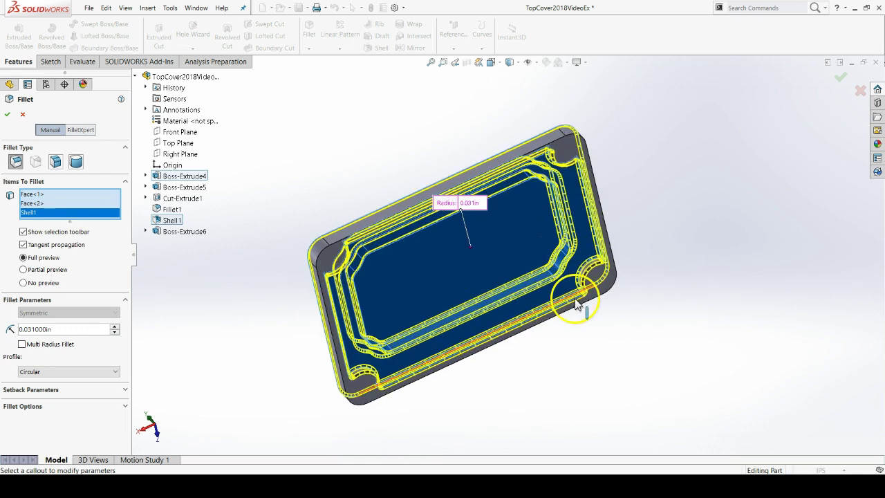